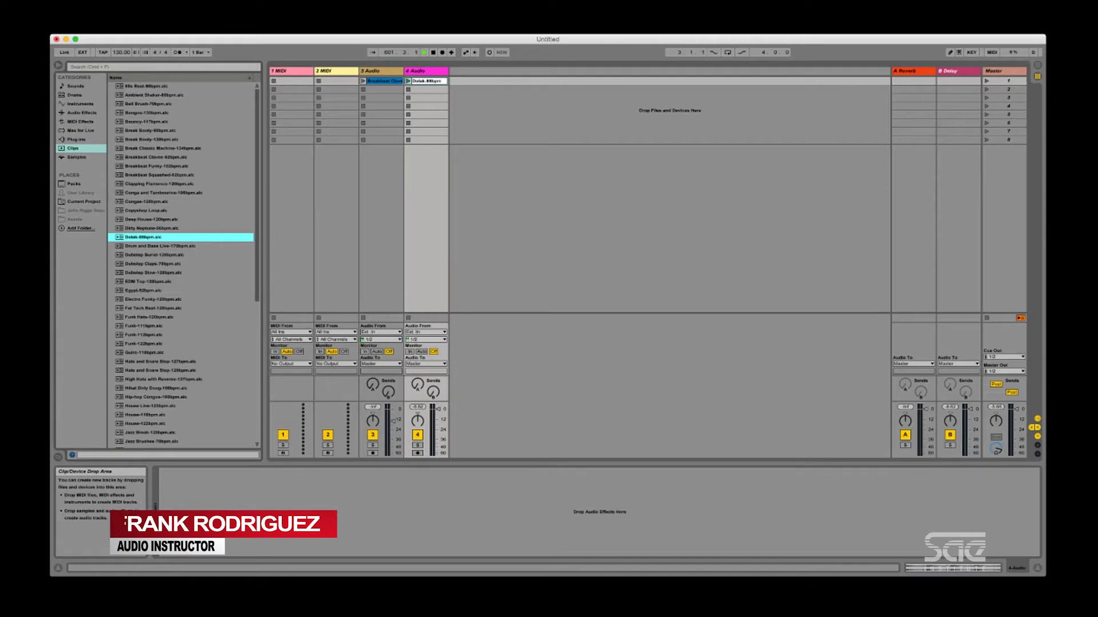
- Hide the Browser with Cmd+Opt+B so the four Session tracks fill the window
key(super+alt+b)
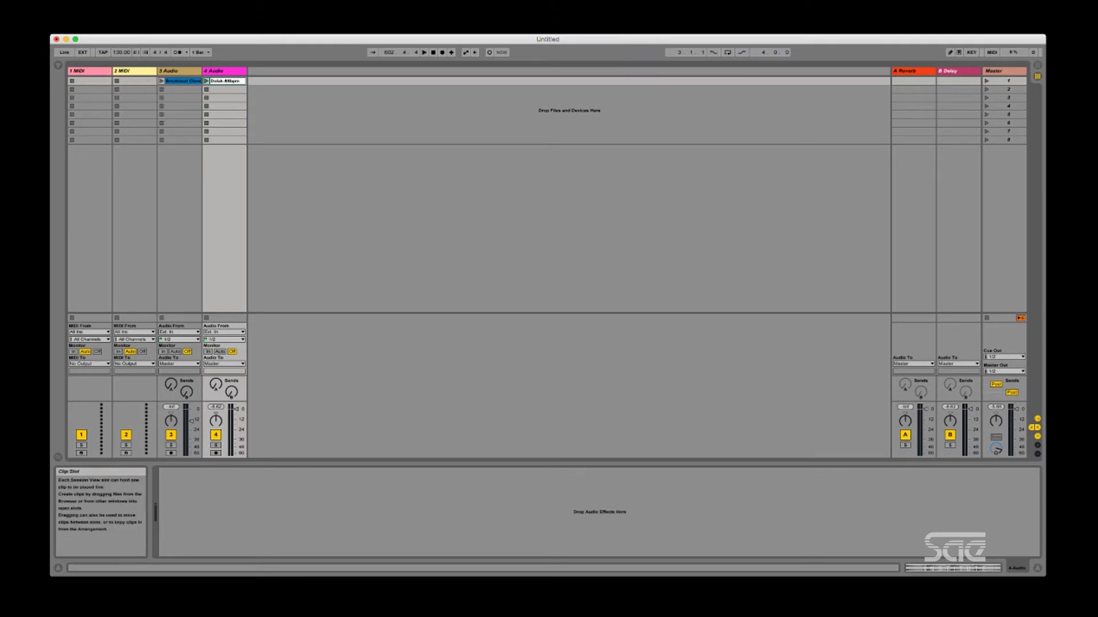
- Select scene 2 and turn on the Computer MIDI Keyboard in the control bar
click(182, 90)
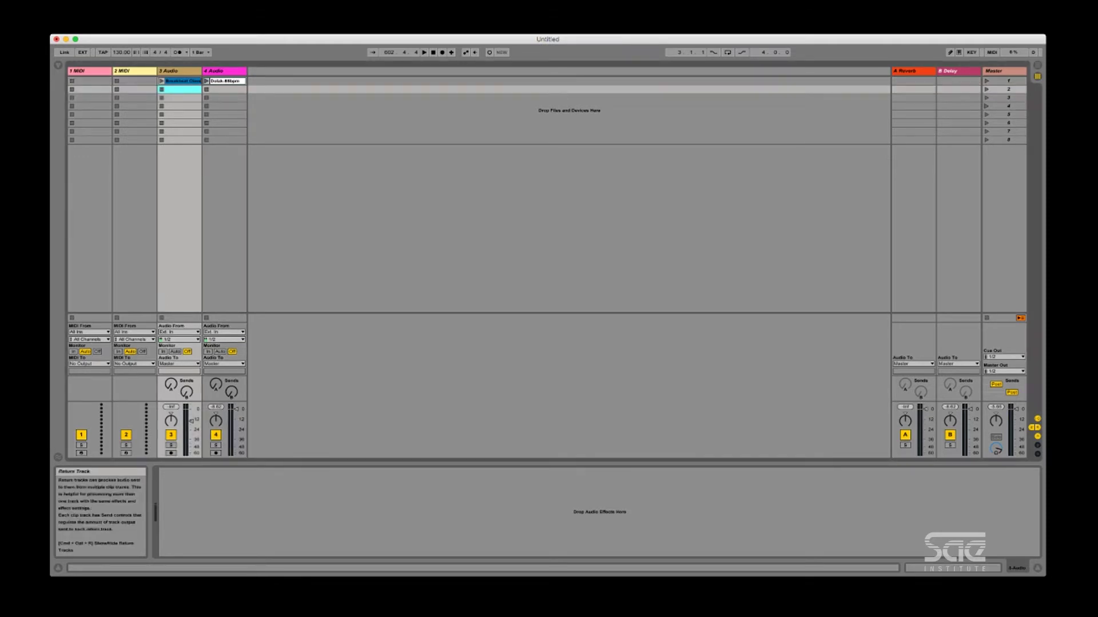
click(1007, 90)
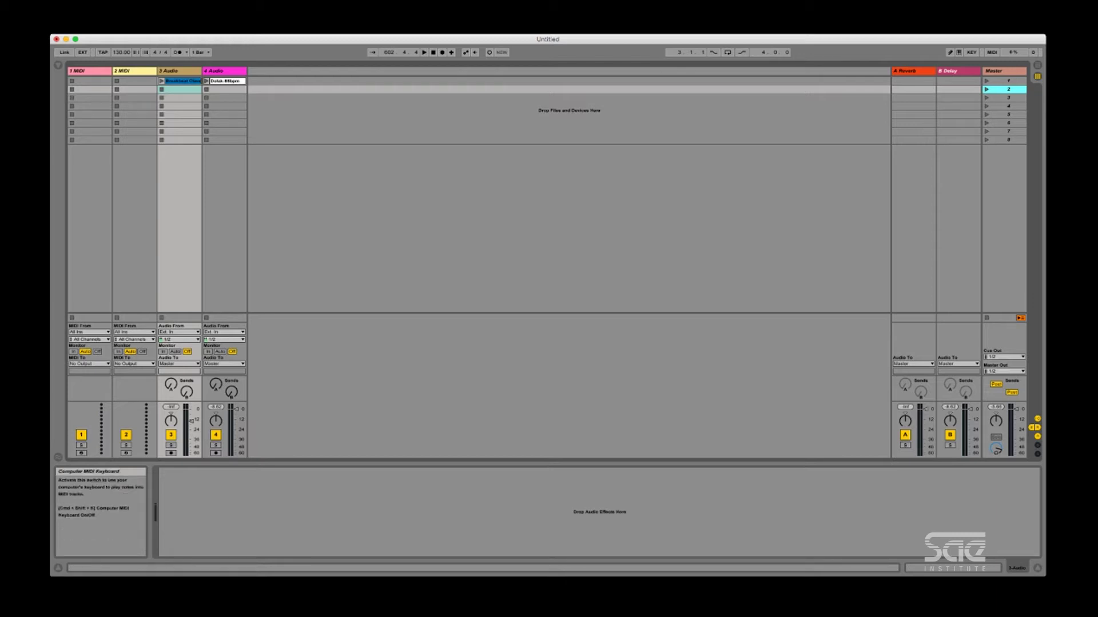
click(958, 52)
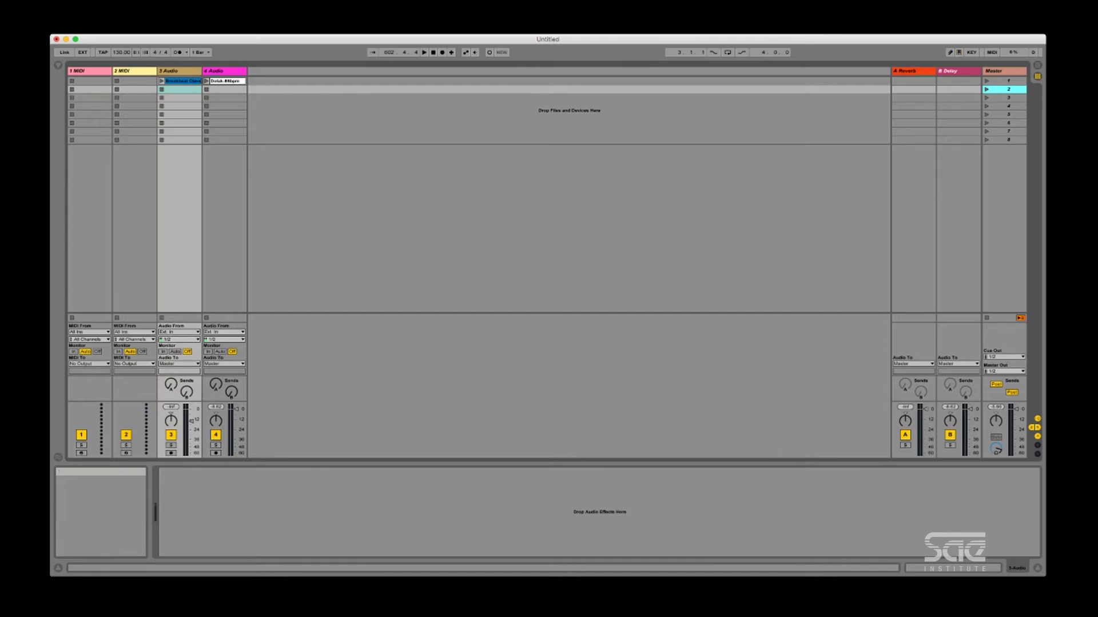
- In Key Map Mode, assign key A to track 3's first clip slot
key(super+k)
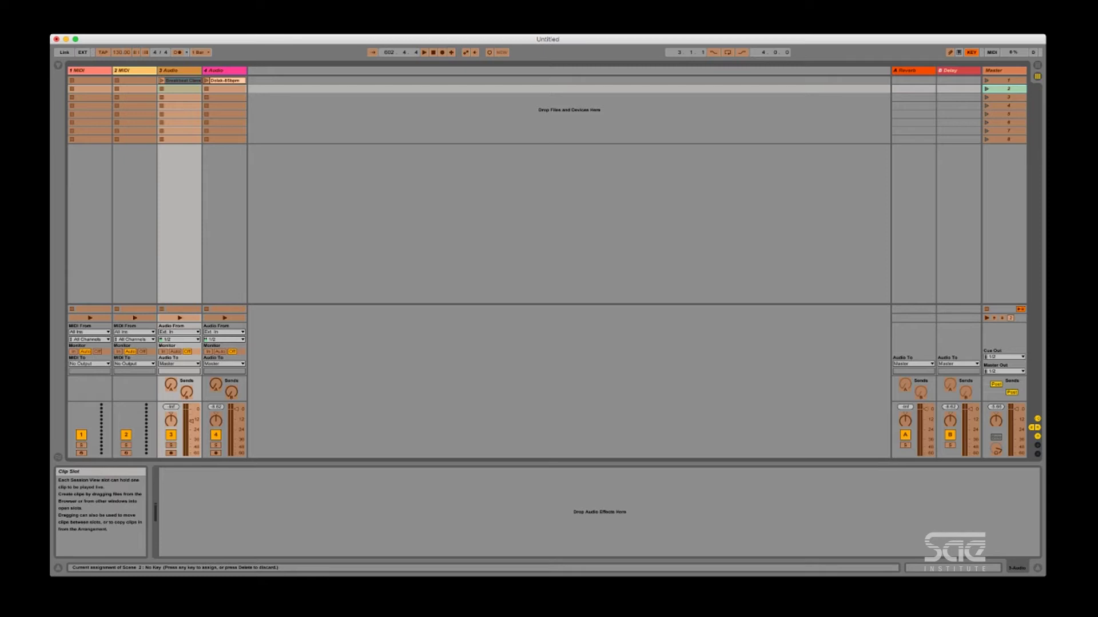
click(162, 81)
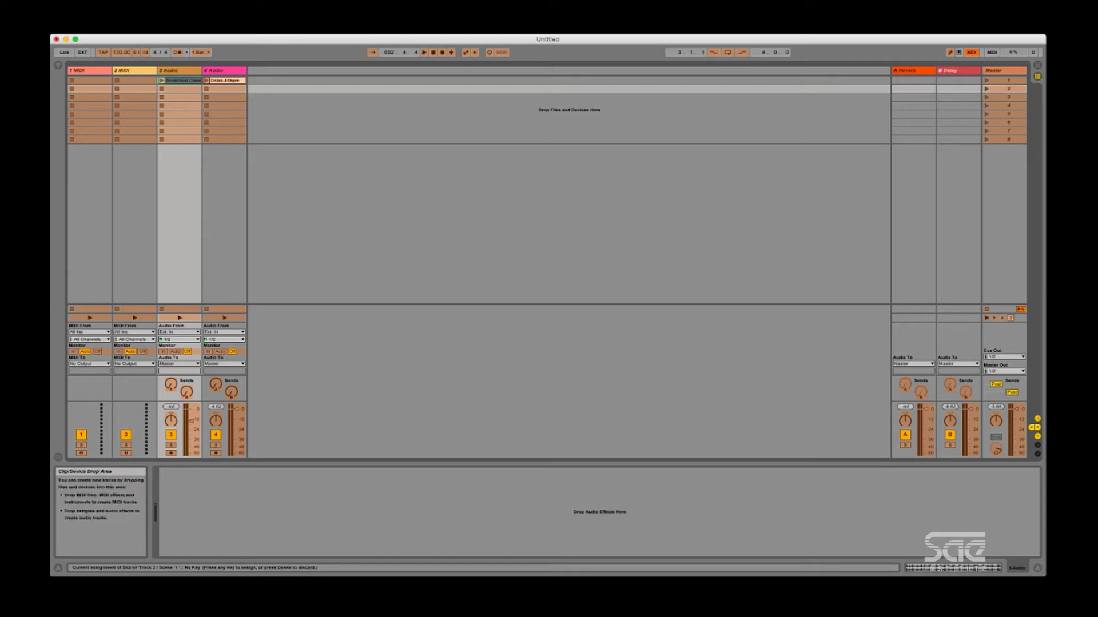
key(a)
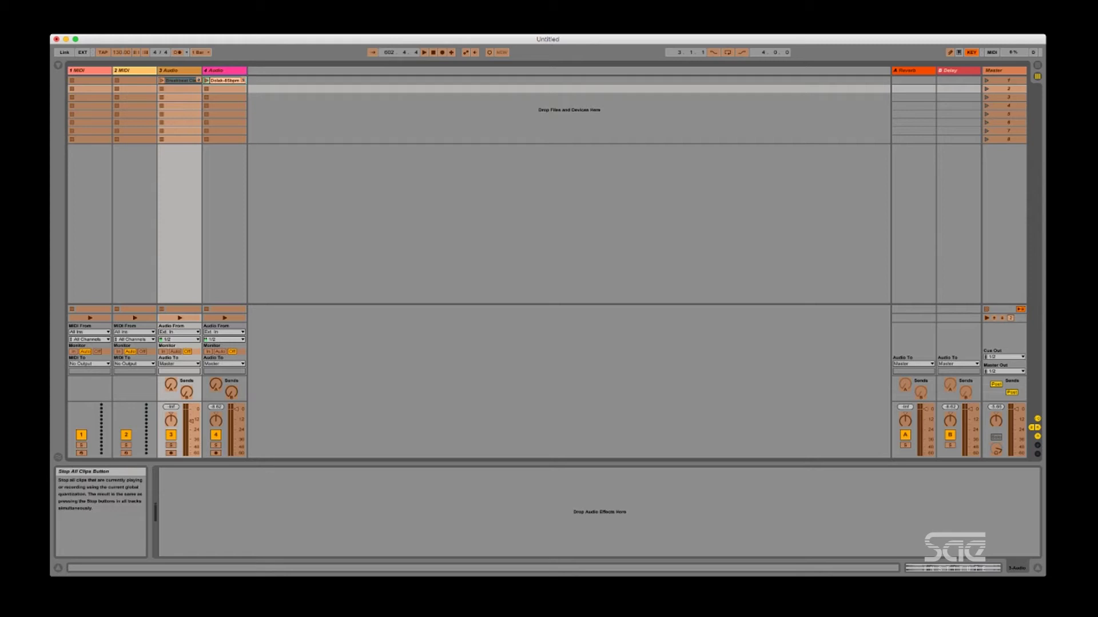
- Assign key D to Stop All Clips and turn Key Map Mode off
click(986, 309)
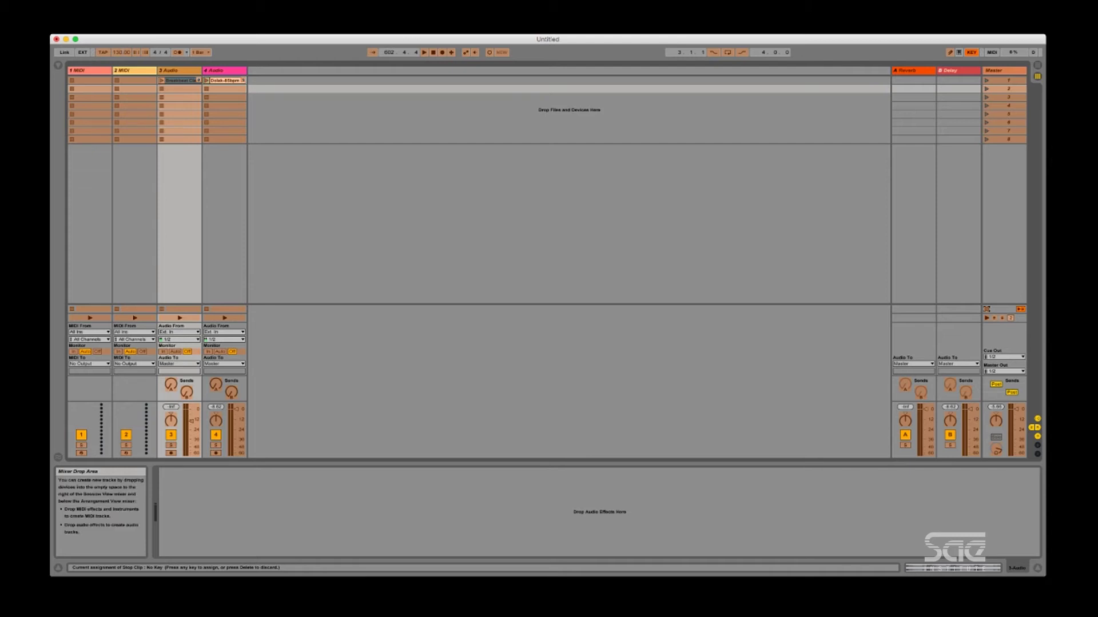
key(d)
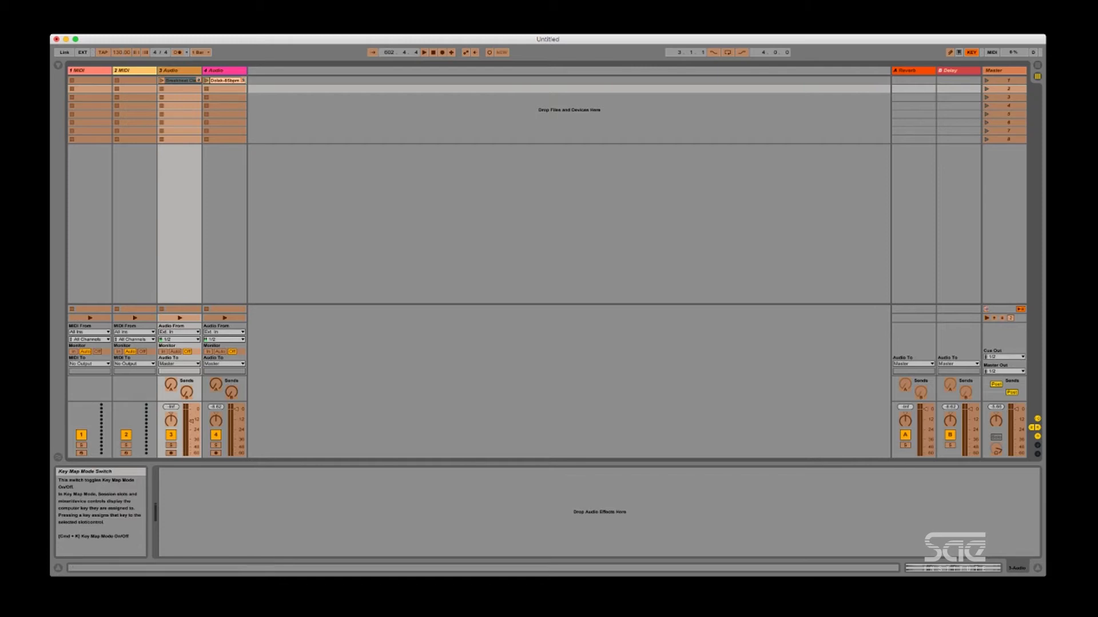
click(971, 52)
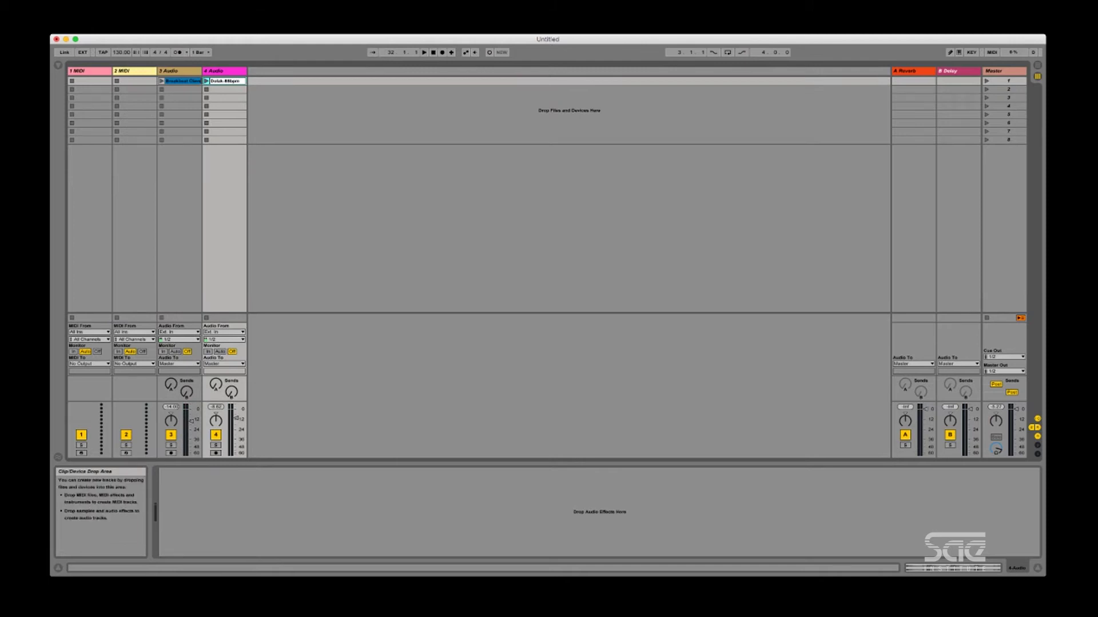
- Launch the Breakbeat clip on 3 Audio and the Dolak-85bpm clip on 4 Audio
click(162, 82)
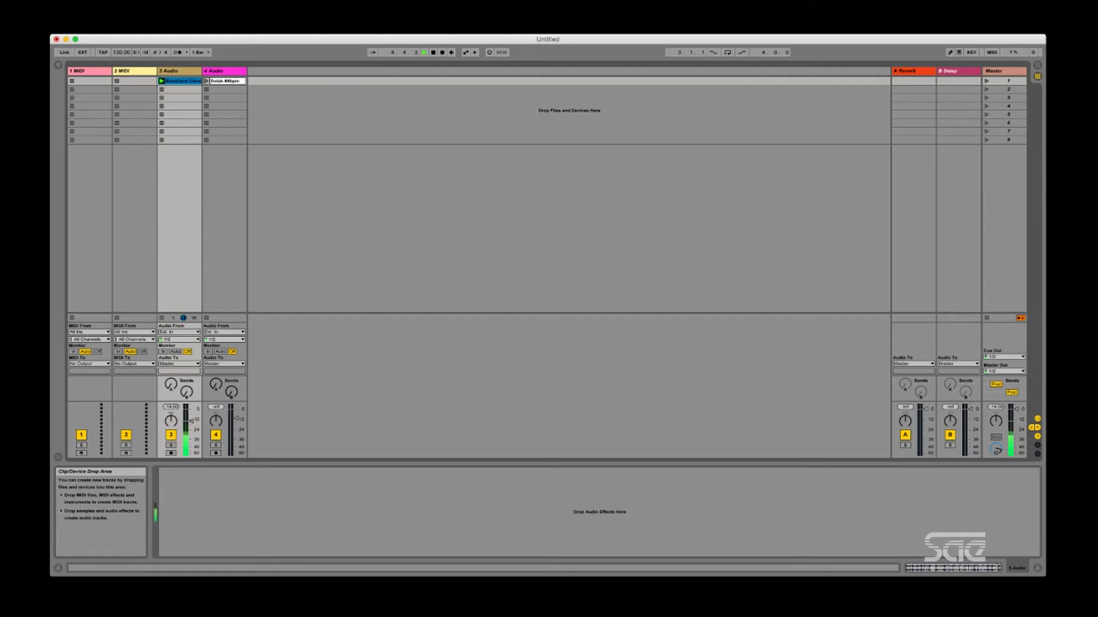
click(207, 80)
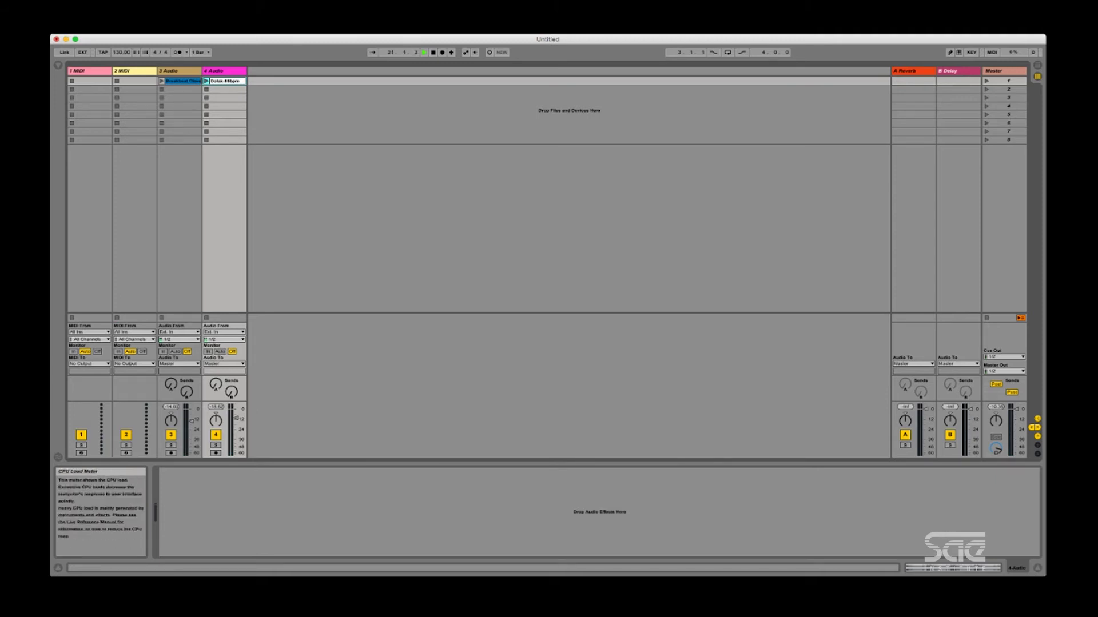
click(971, 52)
- Select and delete all three key mappings, exit Key Map Mode, and show the browser again
click(992, 52)
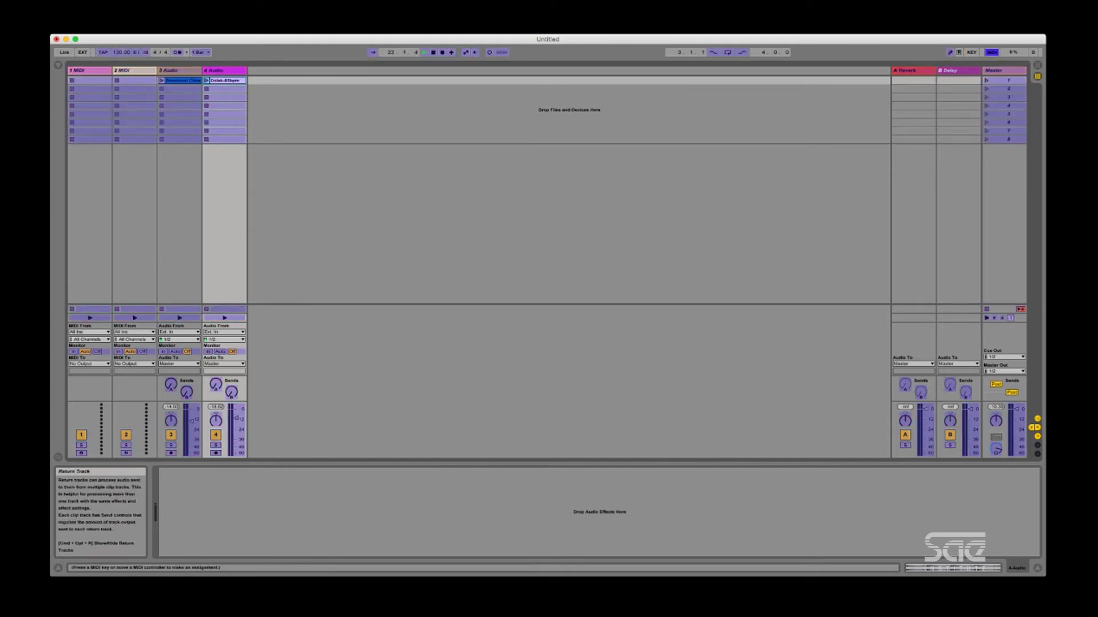
key(super+k)
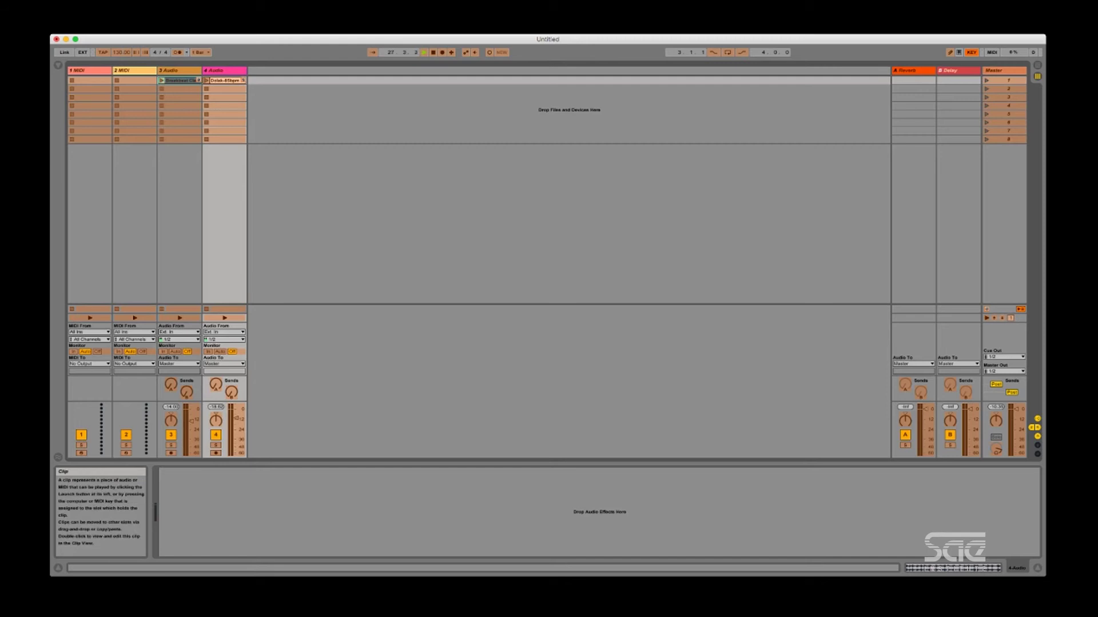
key(super+alt+b)
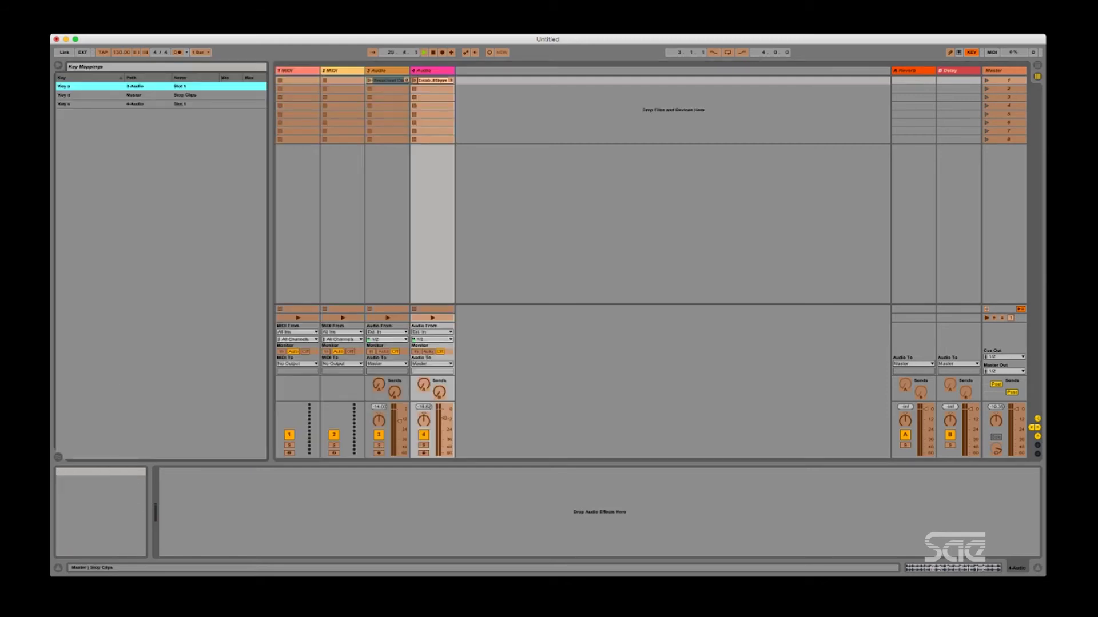
key(super+a)
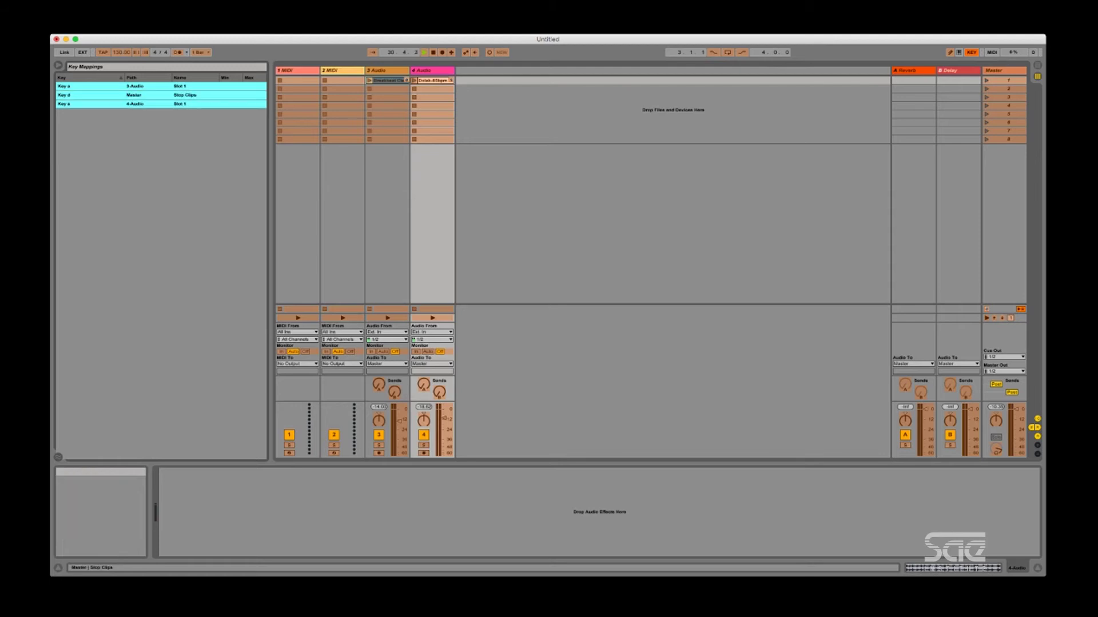
key(Delete)
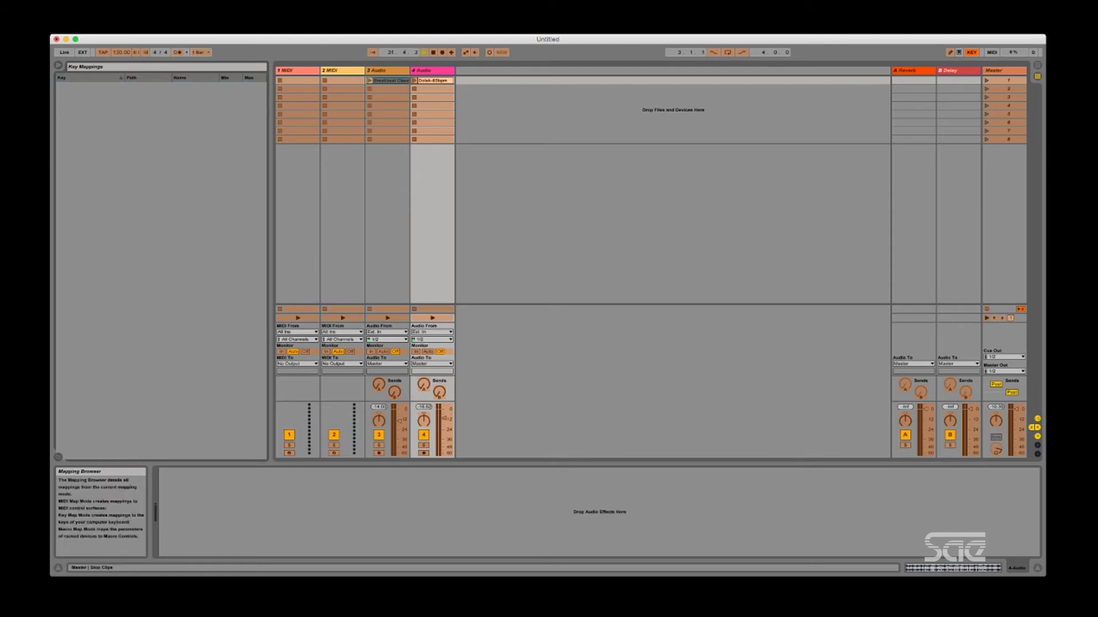
key(super+k)
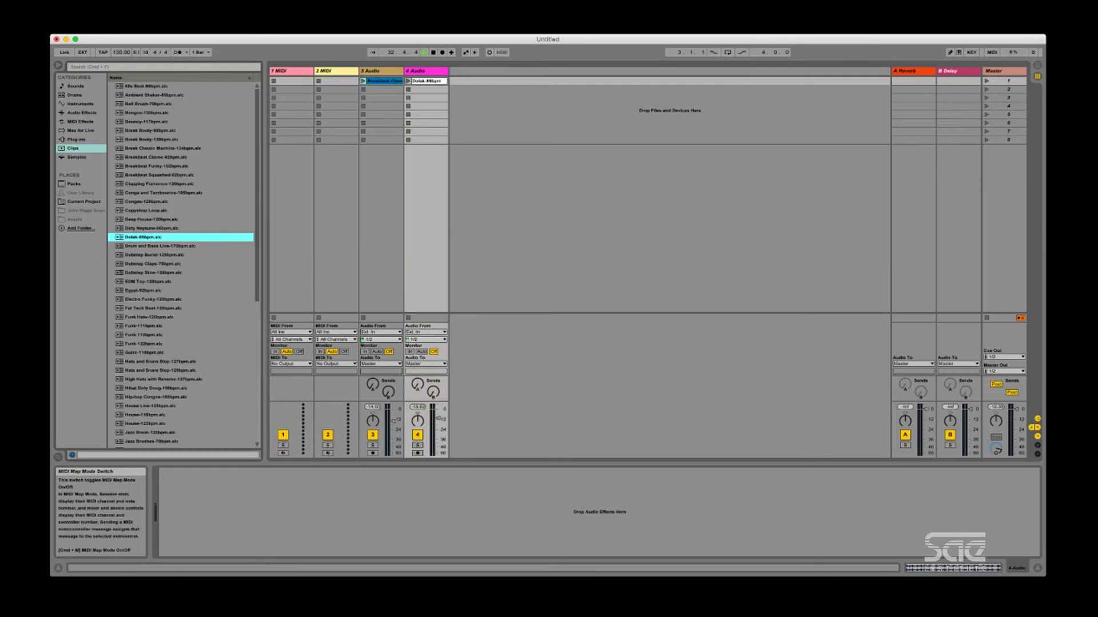
key(super+m)
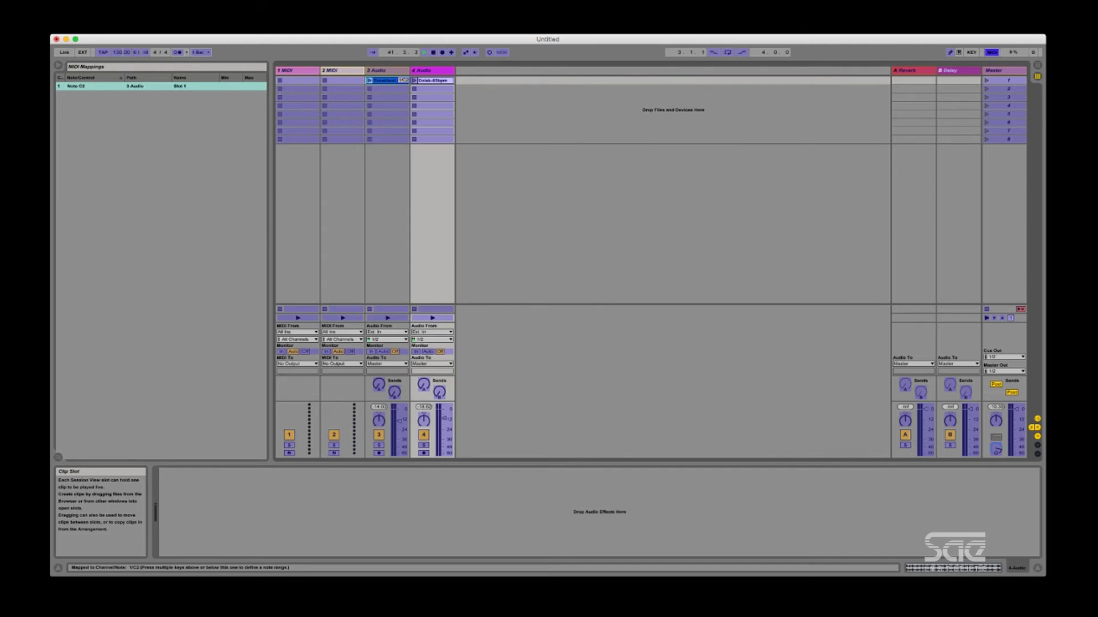
- Map notes C2 and C#2 to the first clips on tracks 3 and 4, and D2 to Stop All Clips
click(433, 81)
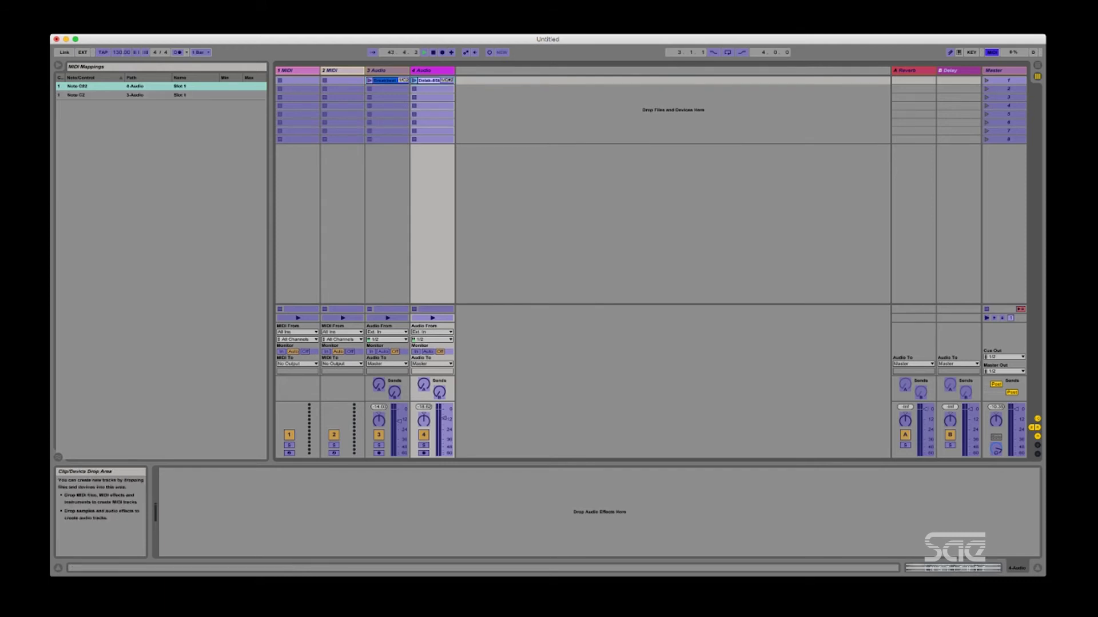
click(1001, 309)
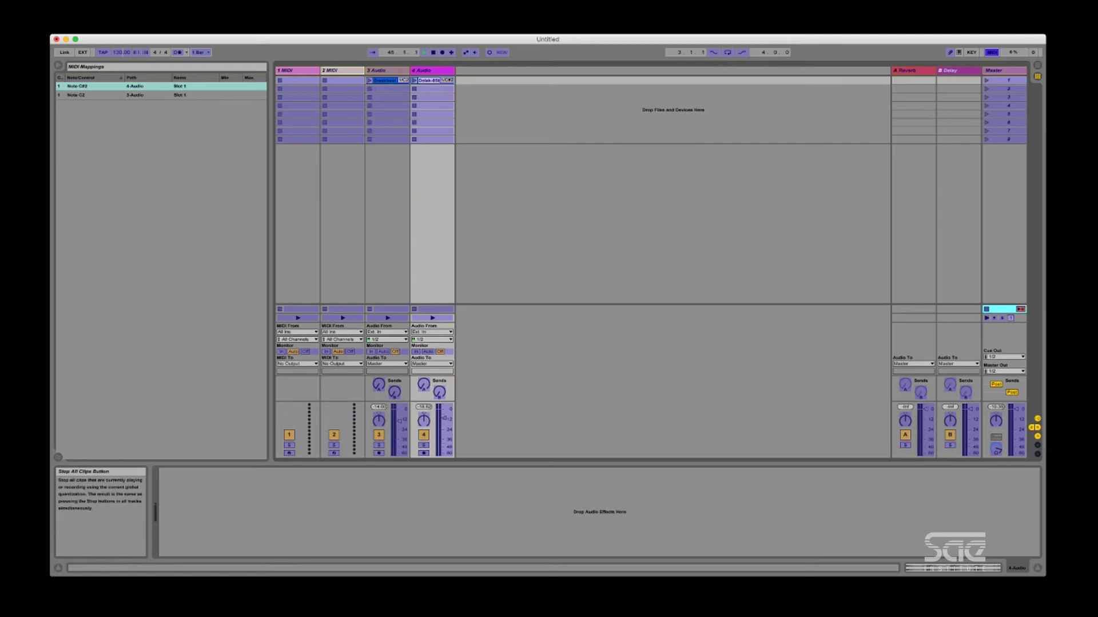
click(987, 309)
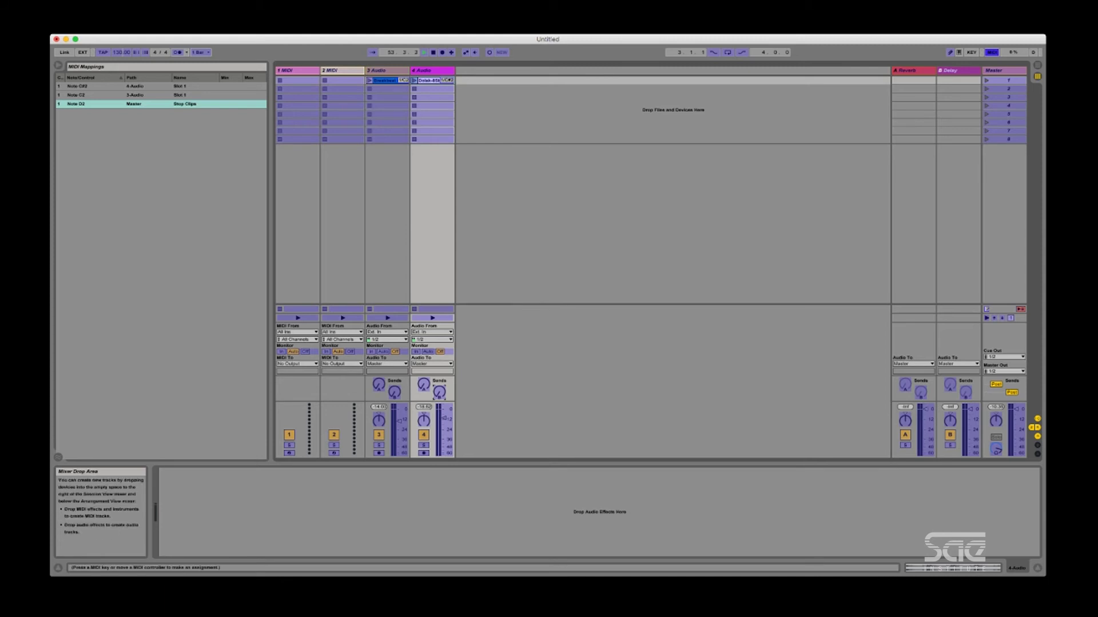
key(f)
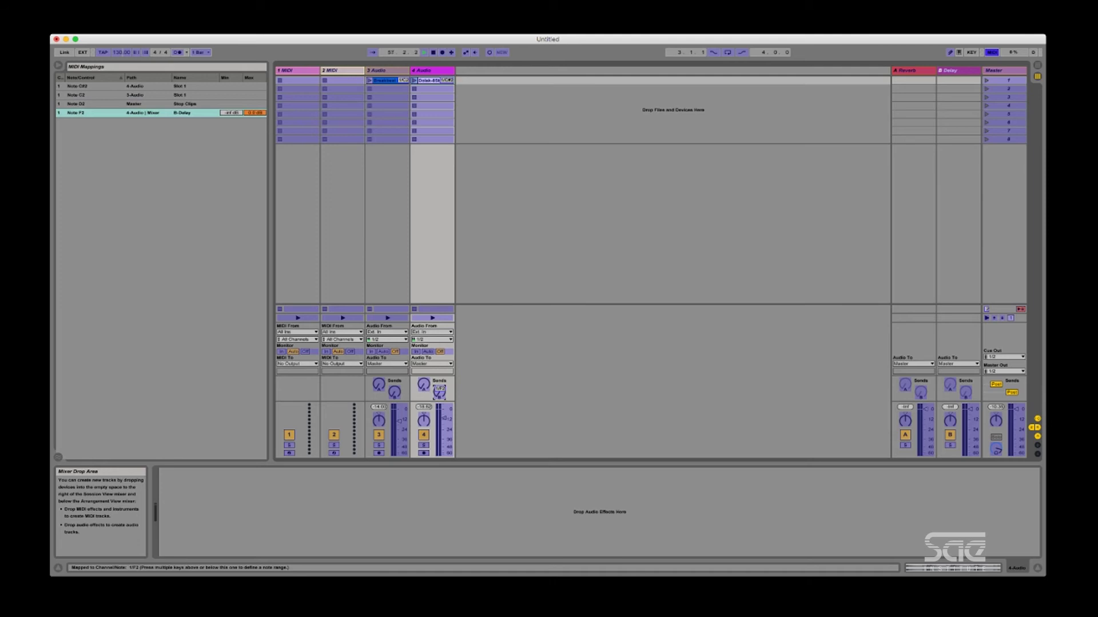
- Map track 4's Send B to the note range F2 to E3, then exit MIDI Map Mode
key(semicolon)
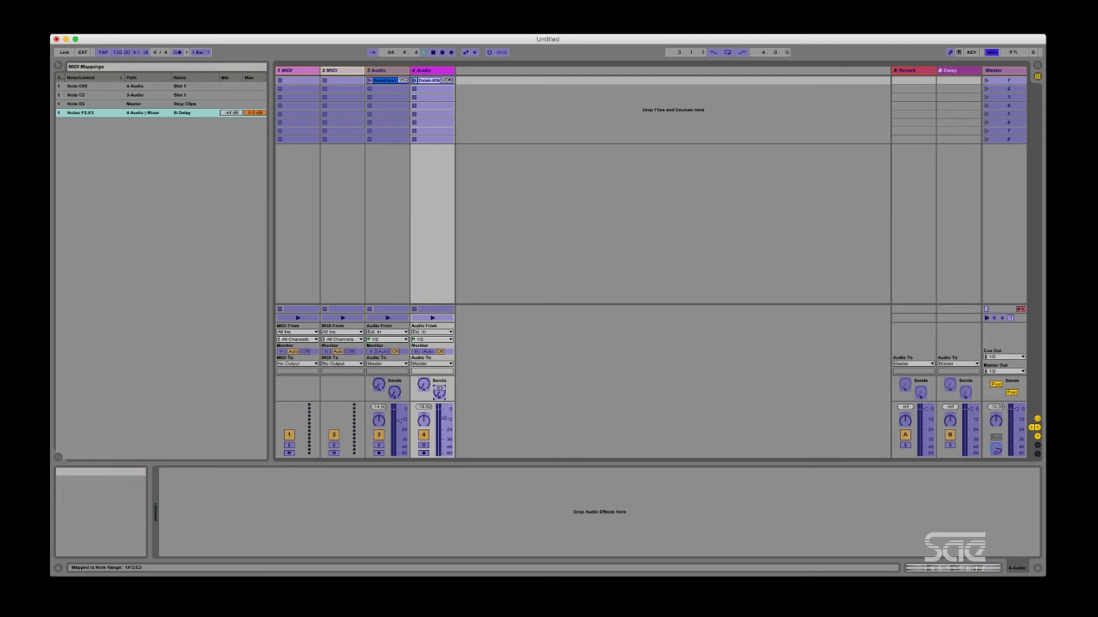
key(super+m)
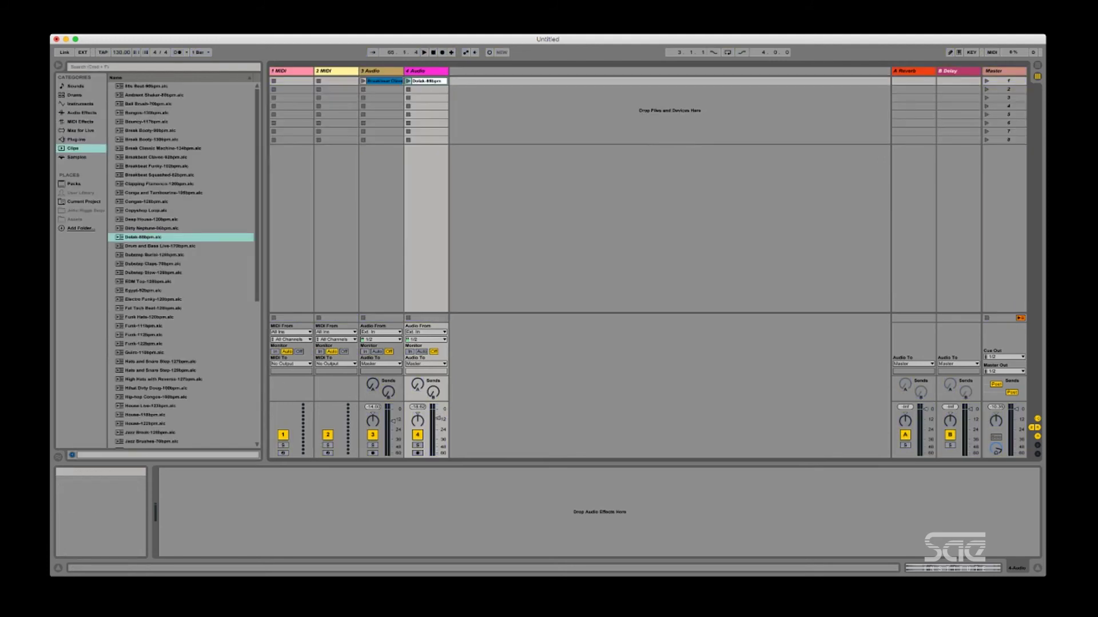
- Launch the Breakbeat and Dolak-85bpm clips, then sweep track 4's Send B up and down
click(364, 82)
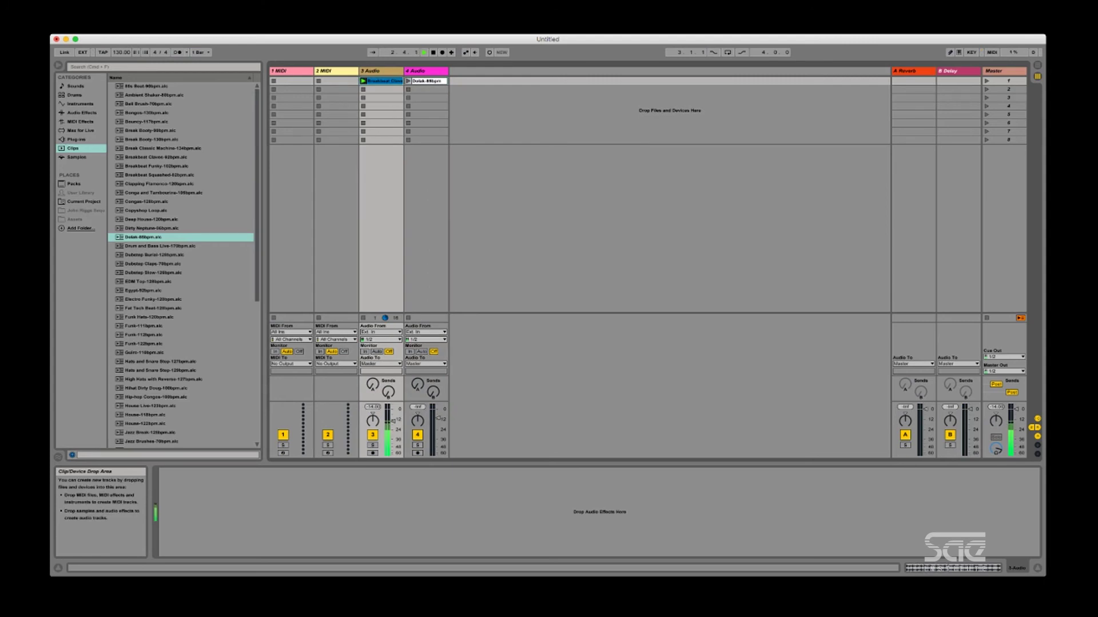
key(Return)
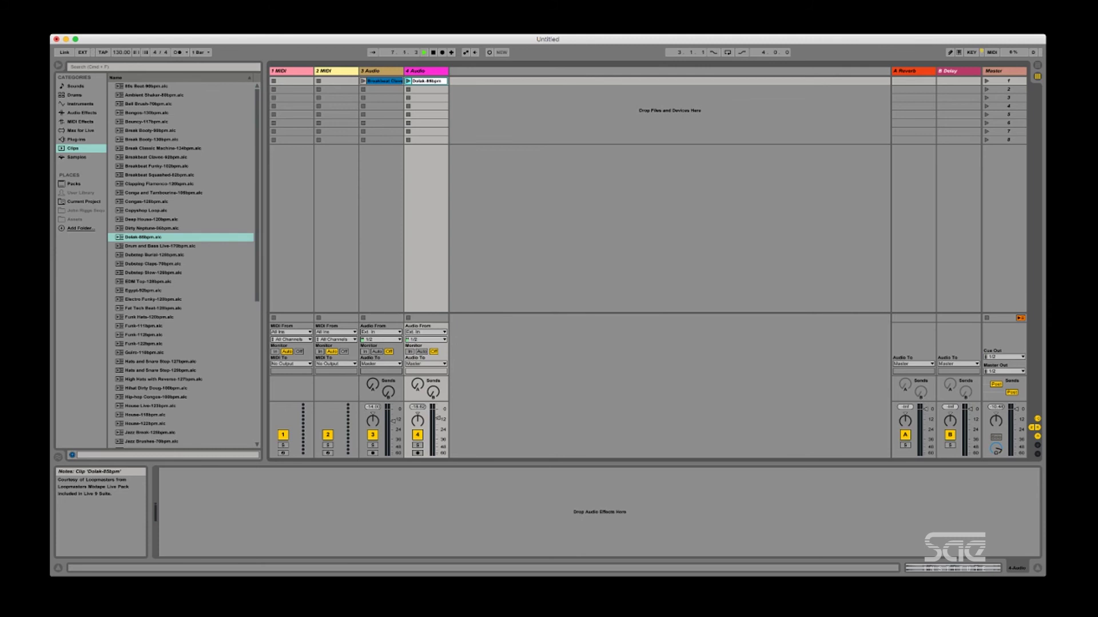
mouse_move(433, 392)
mouse_down()
mouse_move(433, 425)
mouse_move(433, 387)
mouse_move(433, 400)
mouse_up()
mouse_move(433, 392)
mouse_down()
mouse_move(434, 378)
mouse_move(434, 407)
mouse_up()
mouse_move(433, 392)
mouse_down()
mouse_move(433, 377)
mouse_move(434, 407)
mouse_up()
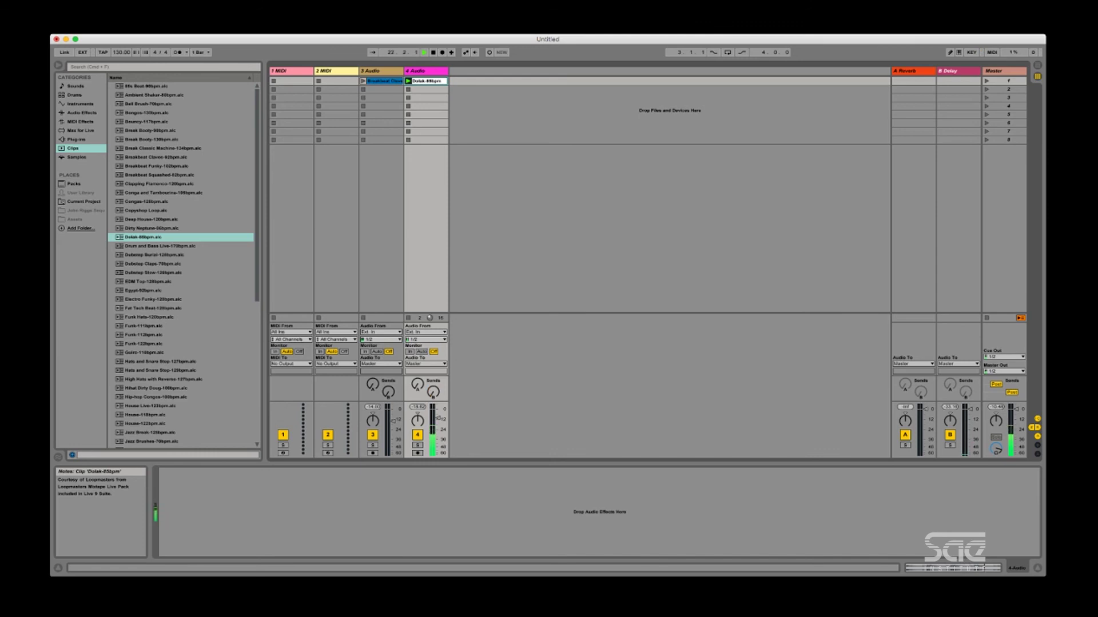